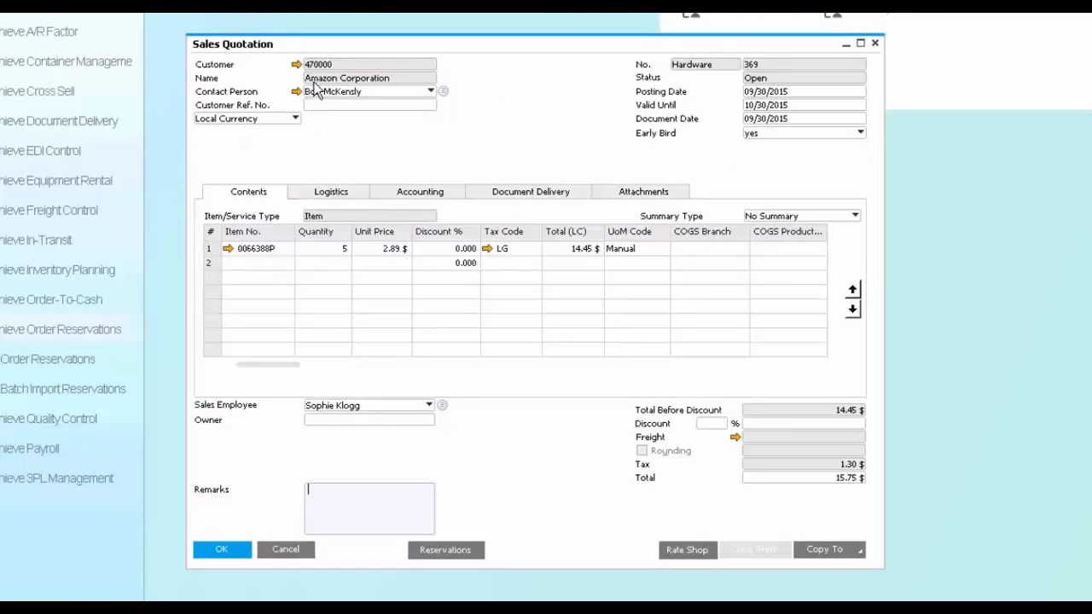
Step: Open the order reservations for the item 0066388P line of the Amazon Corporation sales quotation and check the available supply document types
left_click(206, 247)
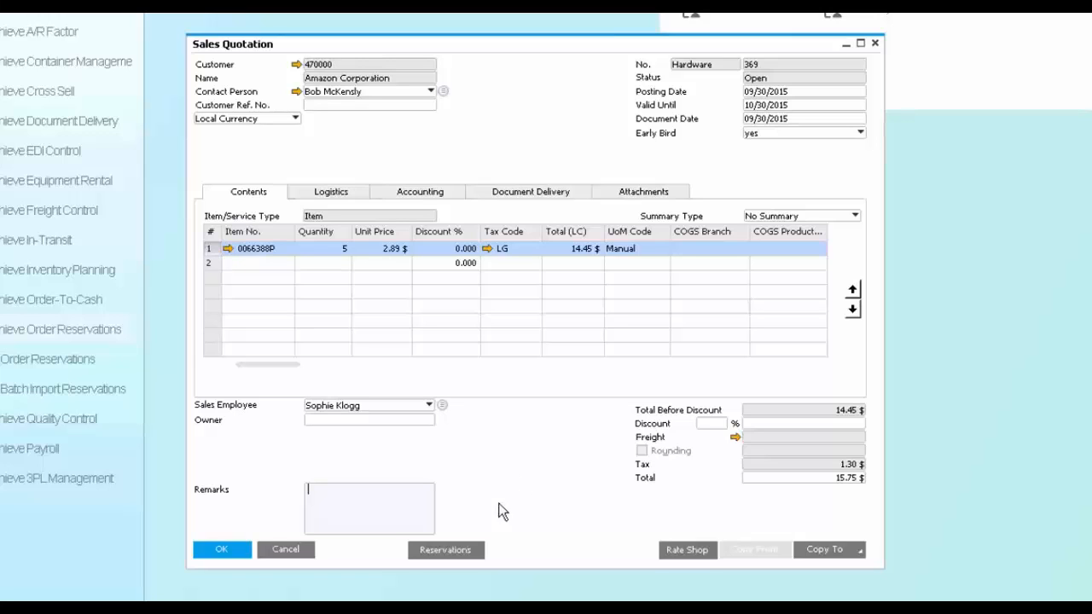
left_click(446, 559)
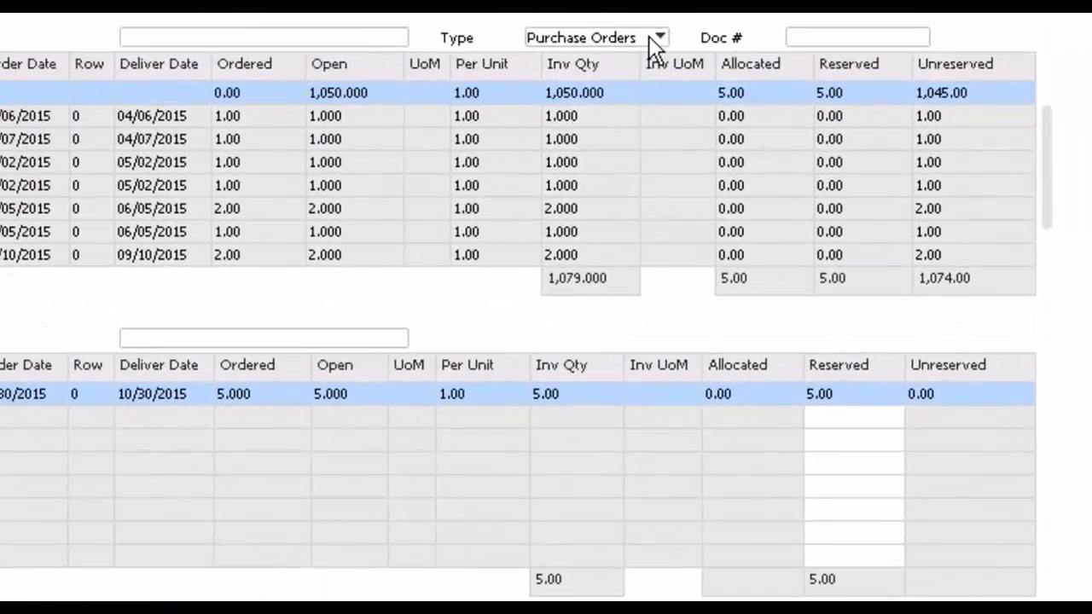
left_click(678, 64)
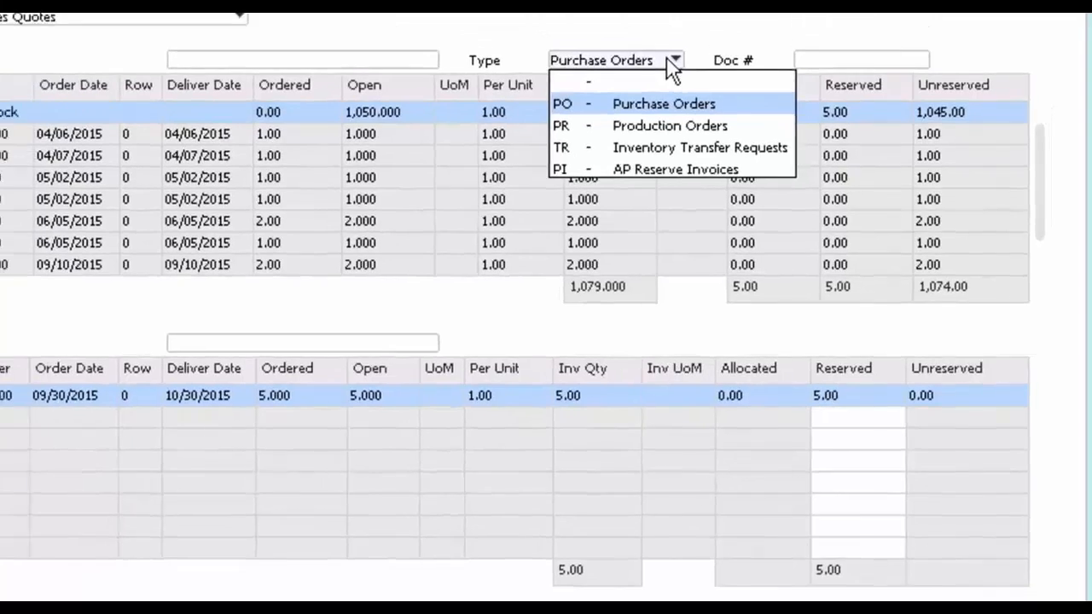
left_click(650, 34)
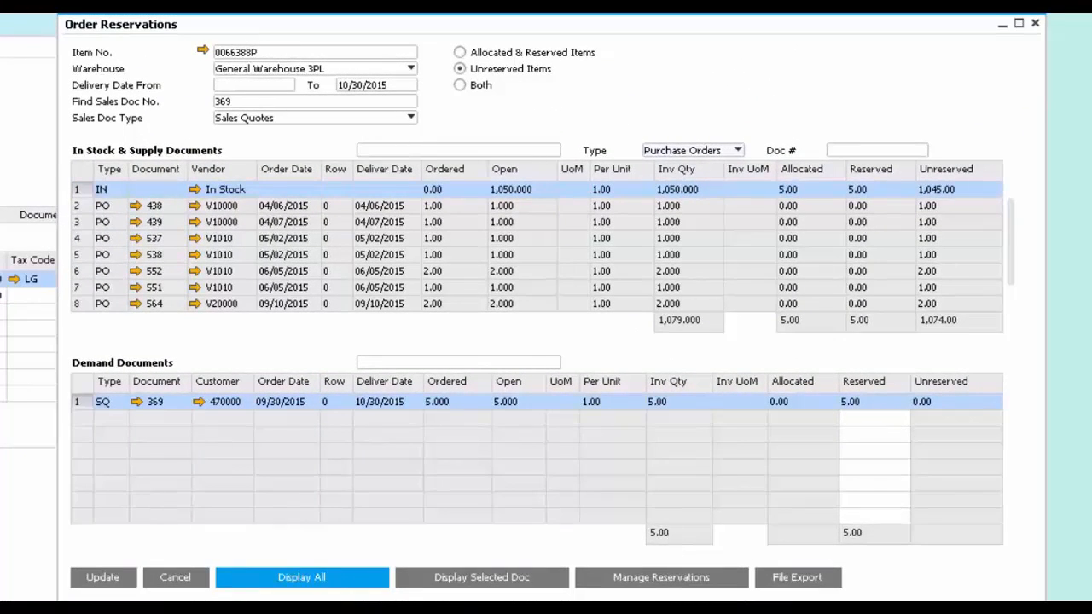
Step: Reserve 3 units of the in-stock supply for the sales quotation and save the reservation
left_click(684, 575)
left_click(865, 408)
type("3")
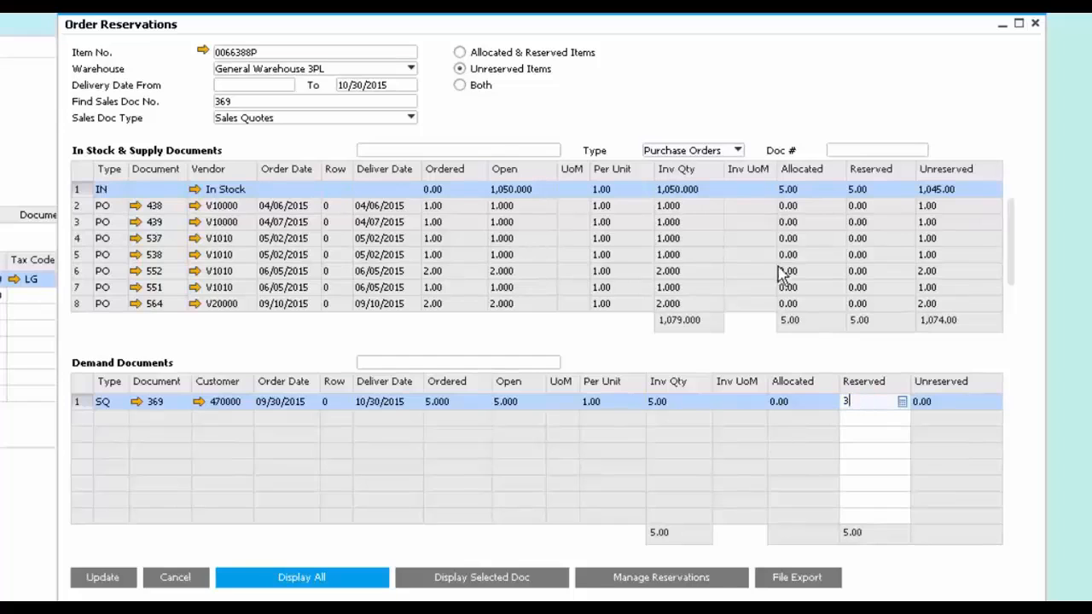
left_click(103, 577)
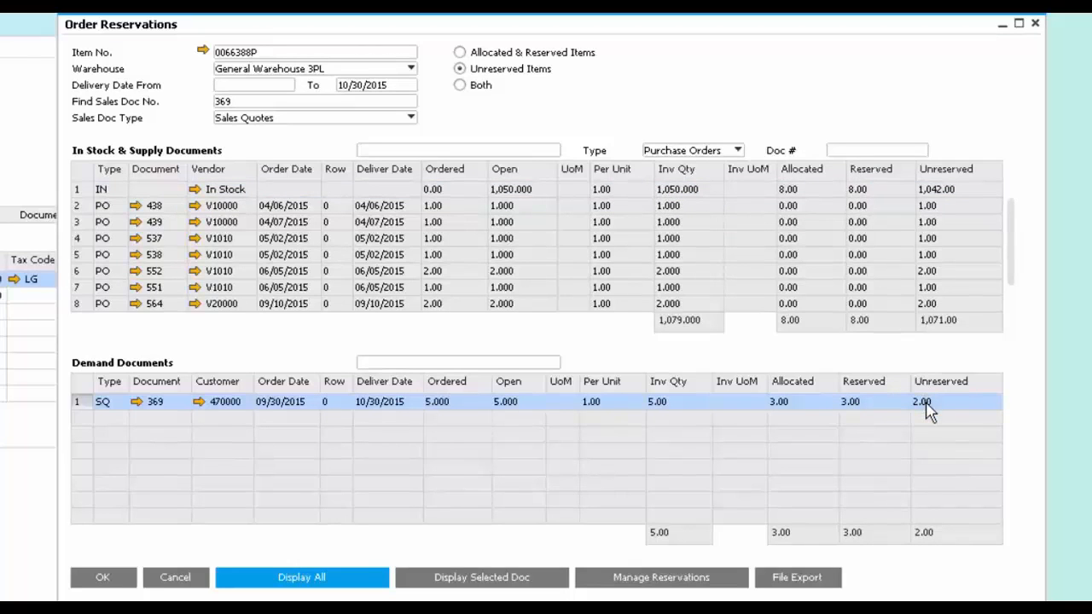
Step: Reserve 1 unit from the purchase order dated 04/06/2015 for the sales quotation and list the allocated and reserved items
left_click(78, 207)
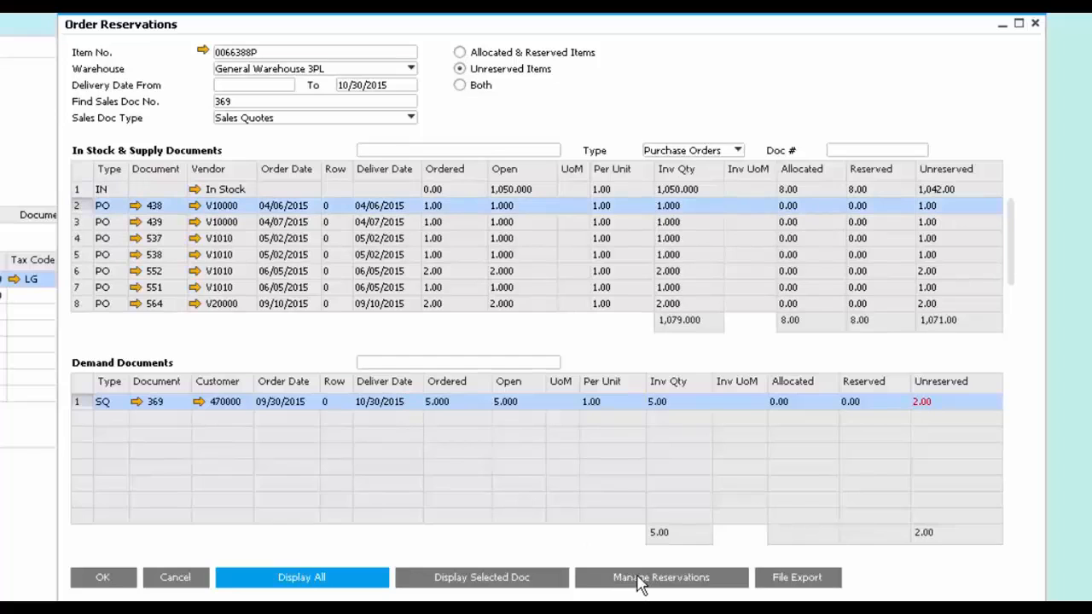
left_click(640, 580)
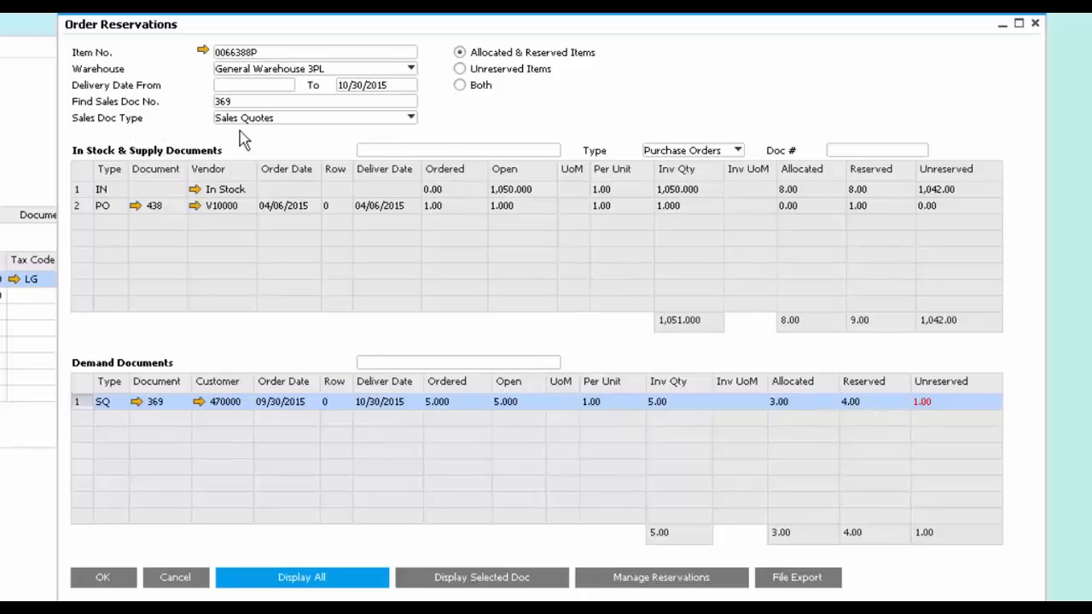
left_click(329, 121)
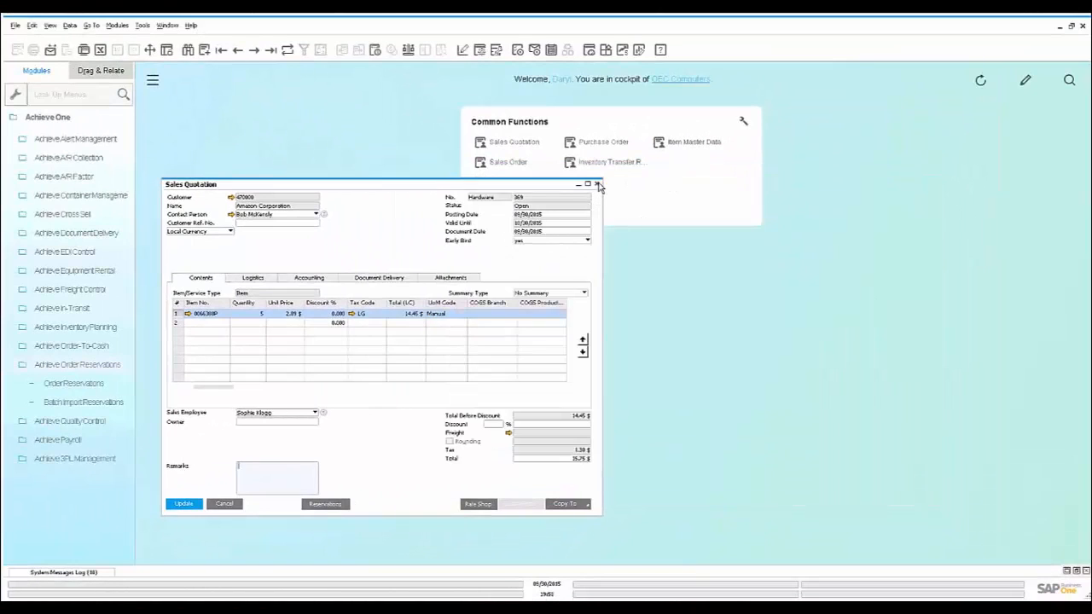
Step: Close the sales quotation and open the reservations for the item 0066388P line of the Acme Associates purchase order dated 09/30/2015
left_click(598, 184)
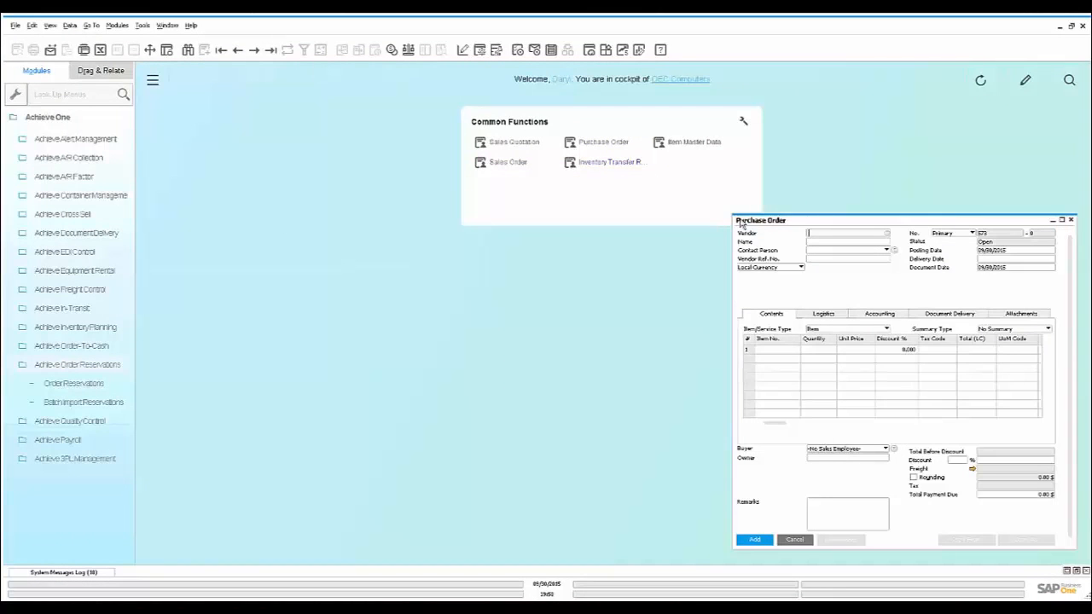
left_click_drag(807, 223, 365, 181)
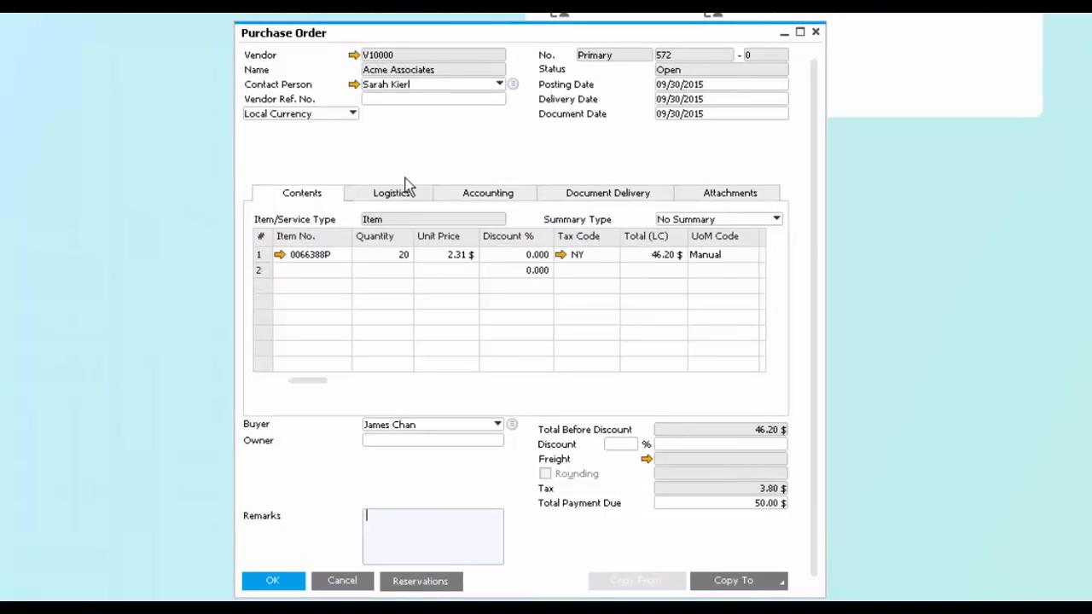
left_click(259, 256)
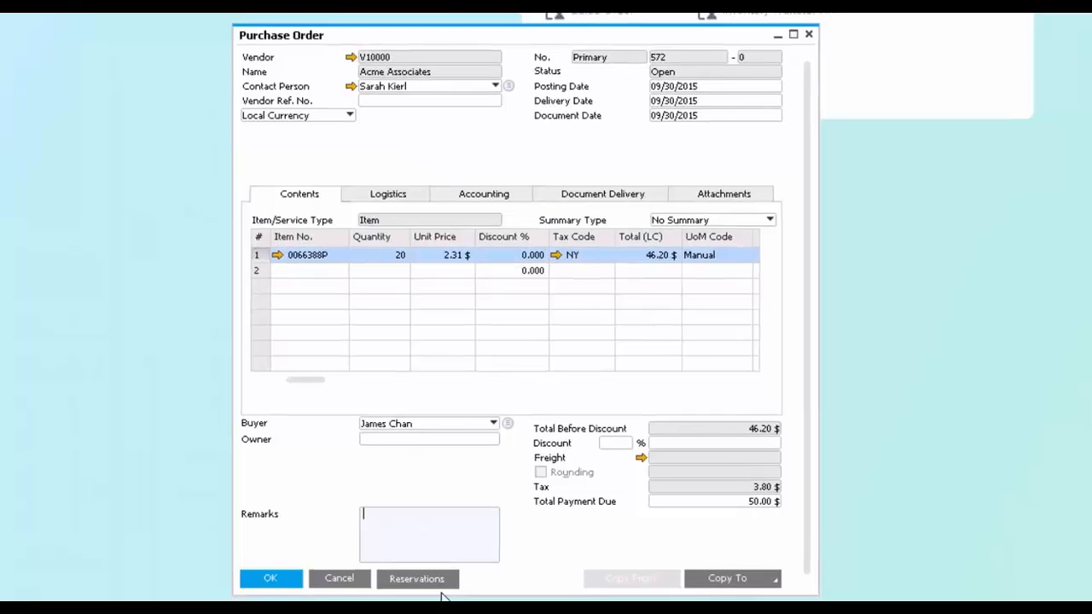
left_click(341, 512)
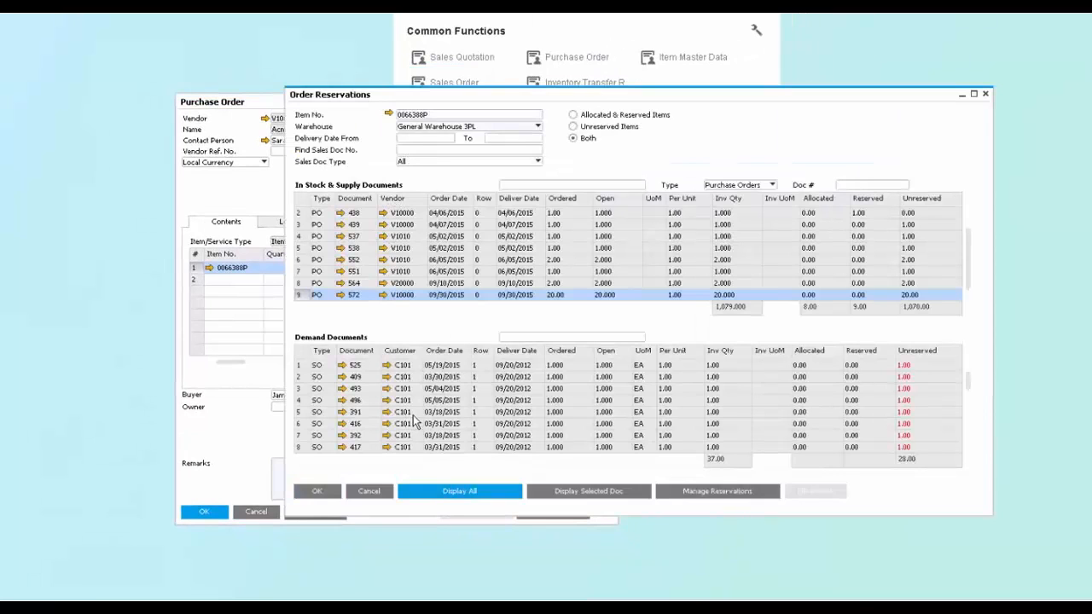
Step: Display only the 20-unit purchase order in a maximized window and reserve 1 unit each for demand rows 1, 2, 3, 8, 10 and 12
left_click(570, 491)
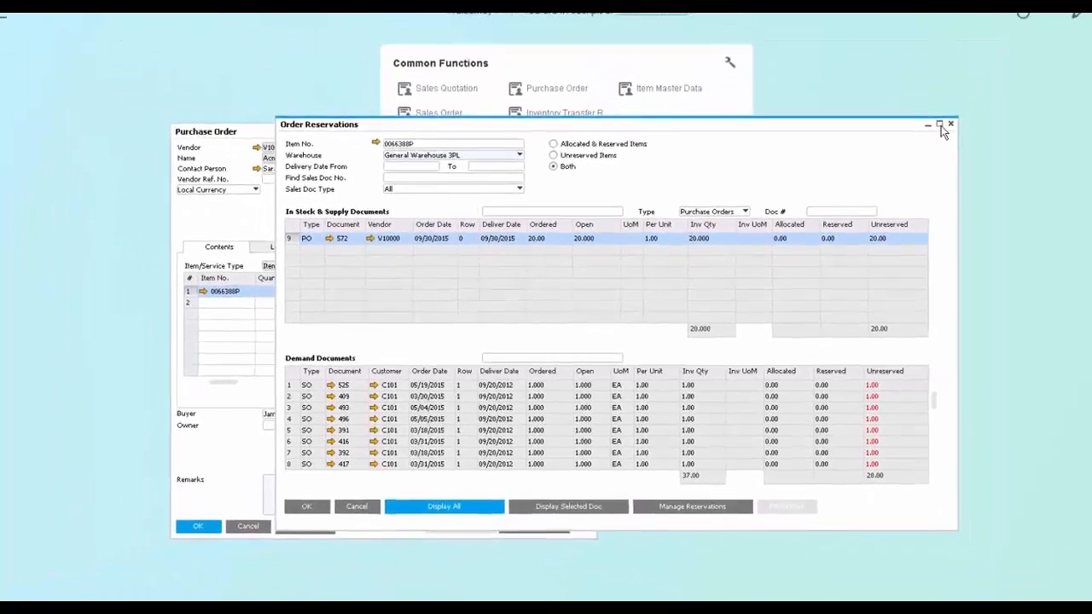
left_click(985, 42)
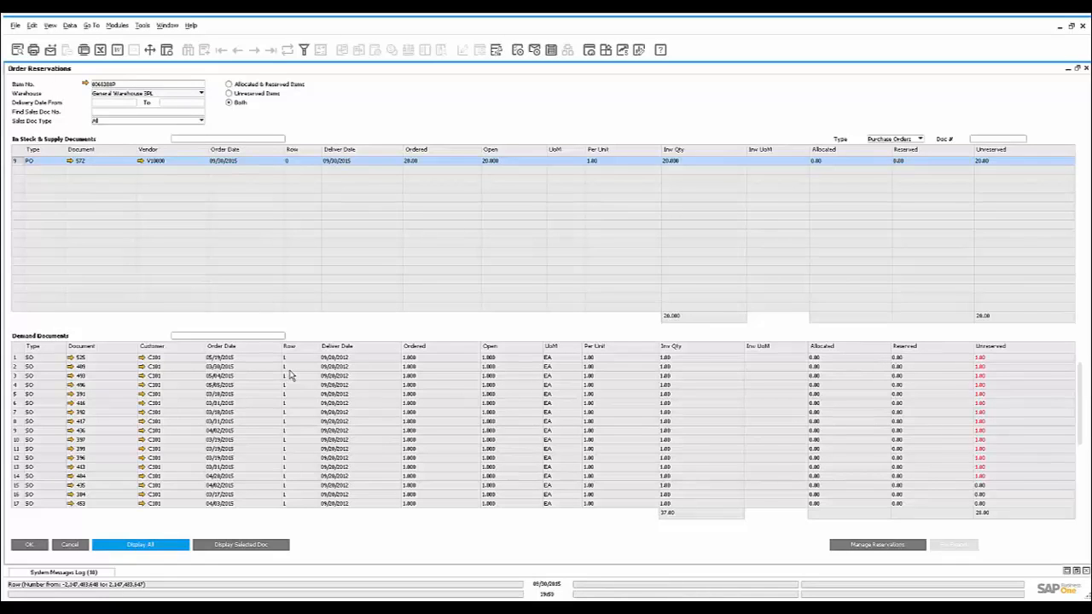
left_click(862, 546)
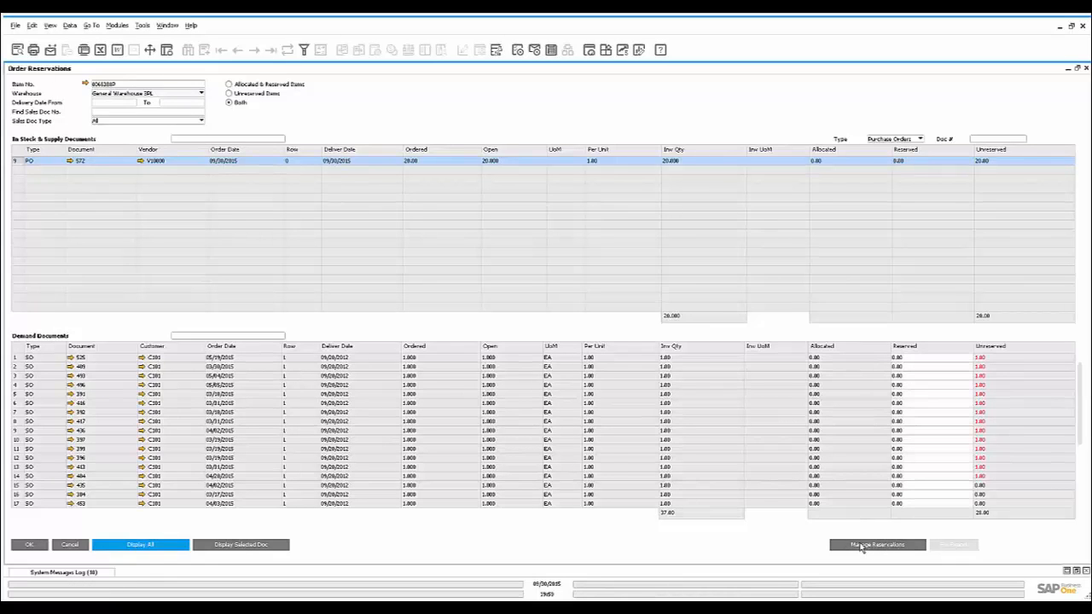
left_click(906, 358)
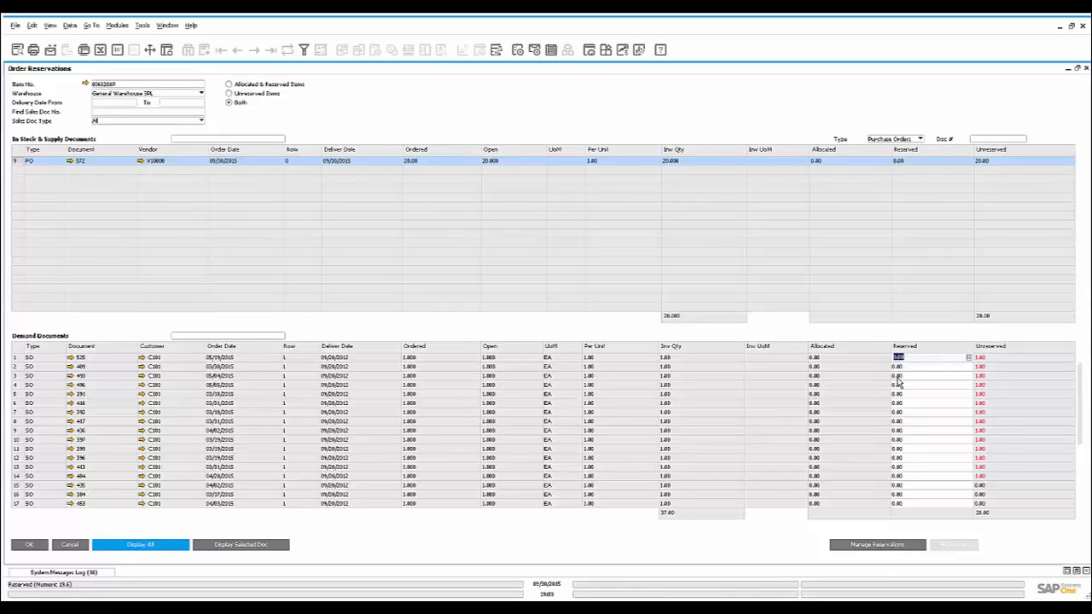
type("1")
left_click(902, 368)
type("1")
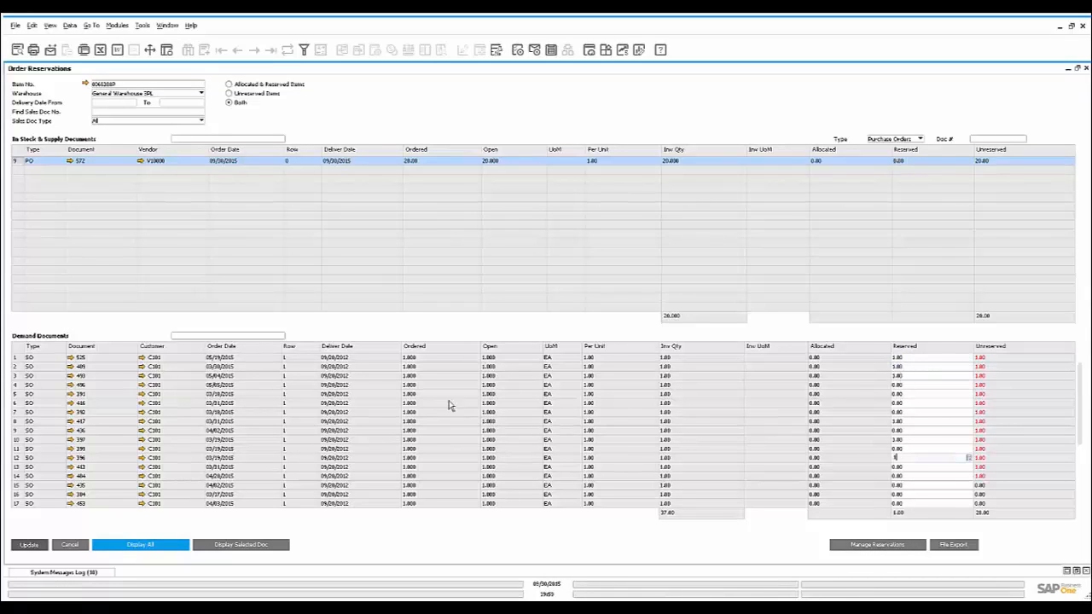
key("Return")
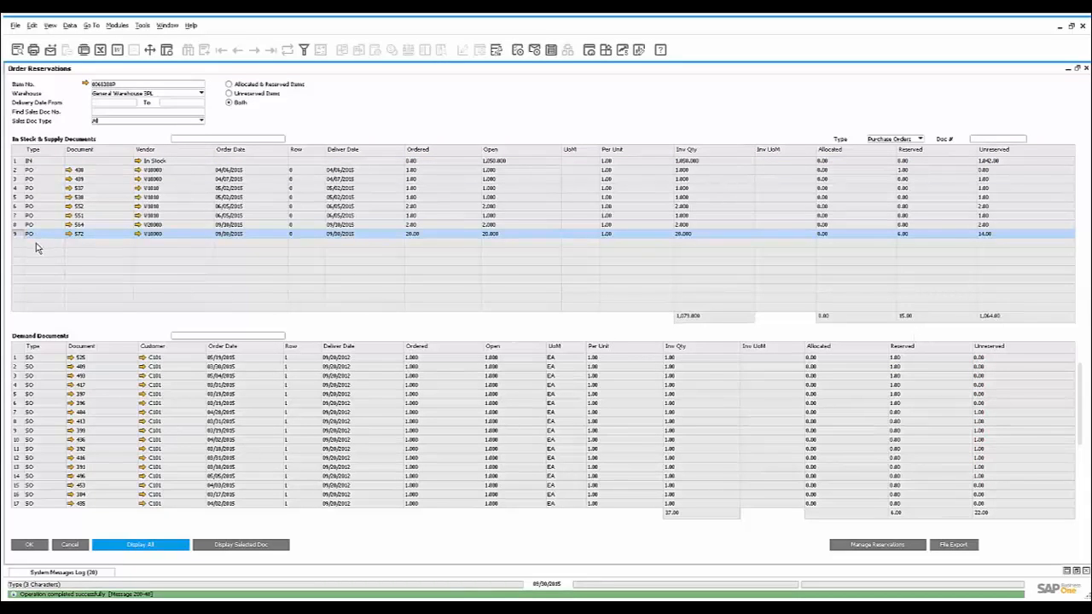
Step: Check the reserved quantity of the 20-unit purchase order and list all allocated and reserved items
double_click(898, 235)
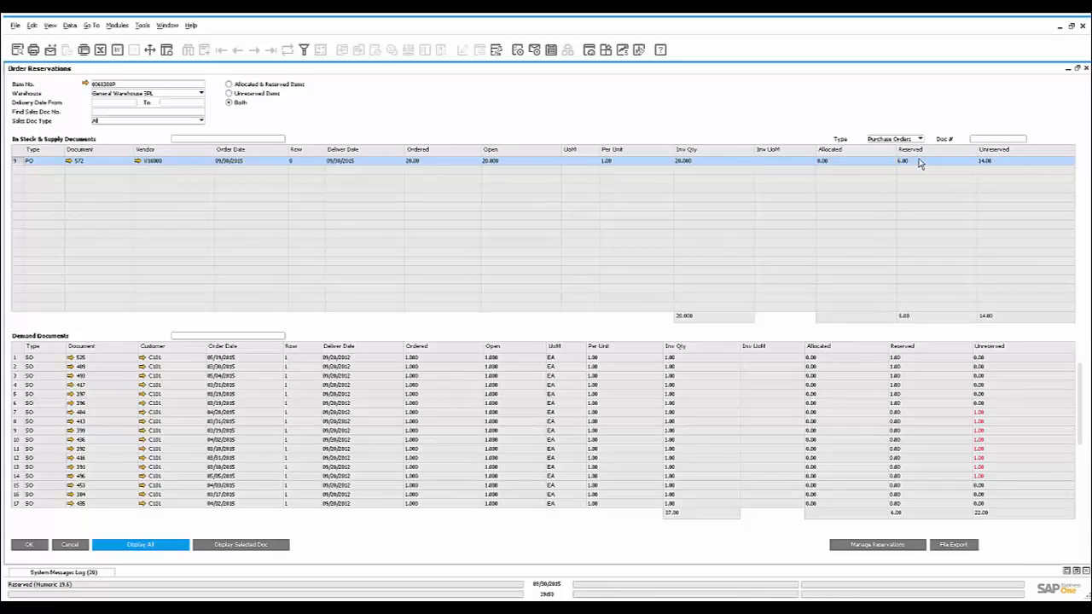
left_click(229, 84)
left_click(162, 549)
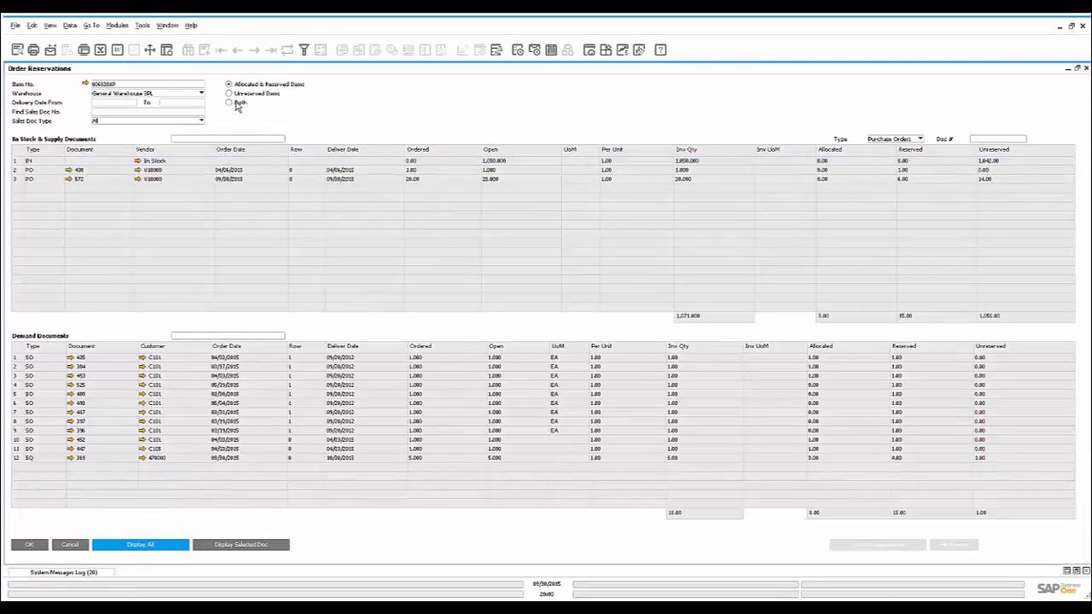
Step: View only the 20-unit purchase order with its reserved demand documents and return to the full document list
left_click(47, 179)
left_click(264, 544)
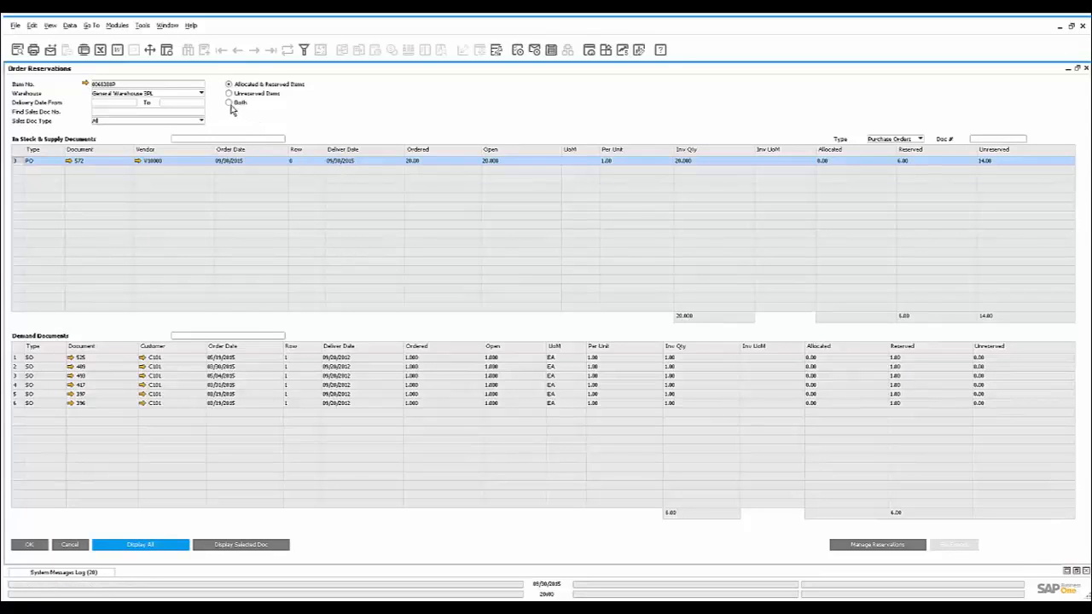
left_click(139, 546)
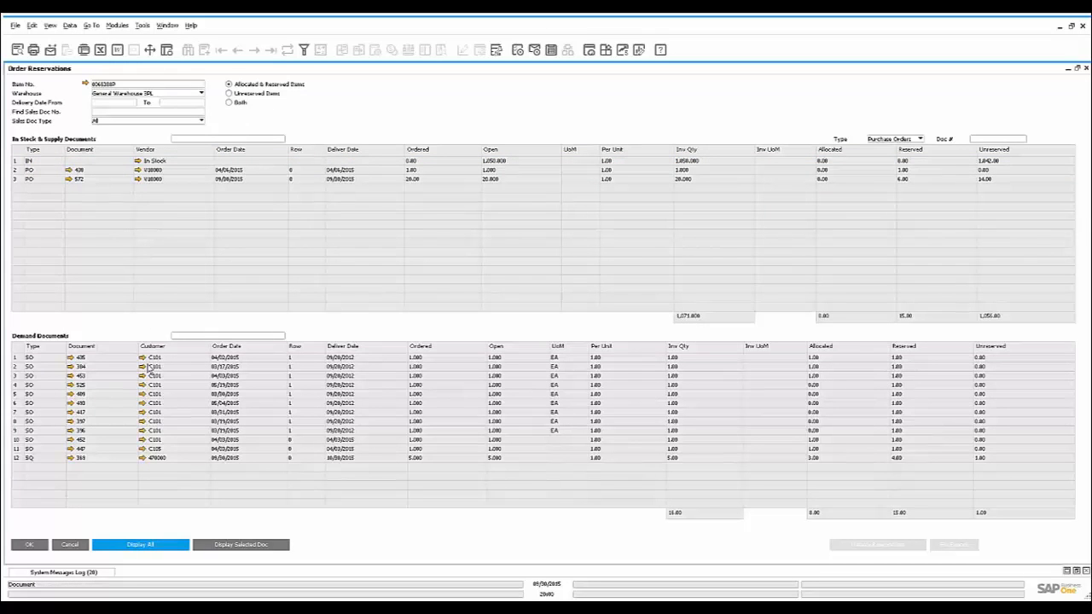
Step: List the unreserved items with the sales document type kept at All, and close the order reservations
left_click(162, 121)
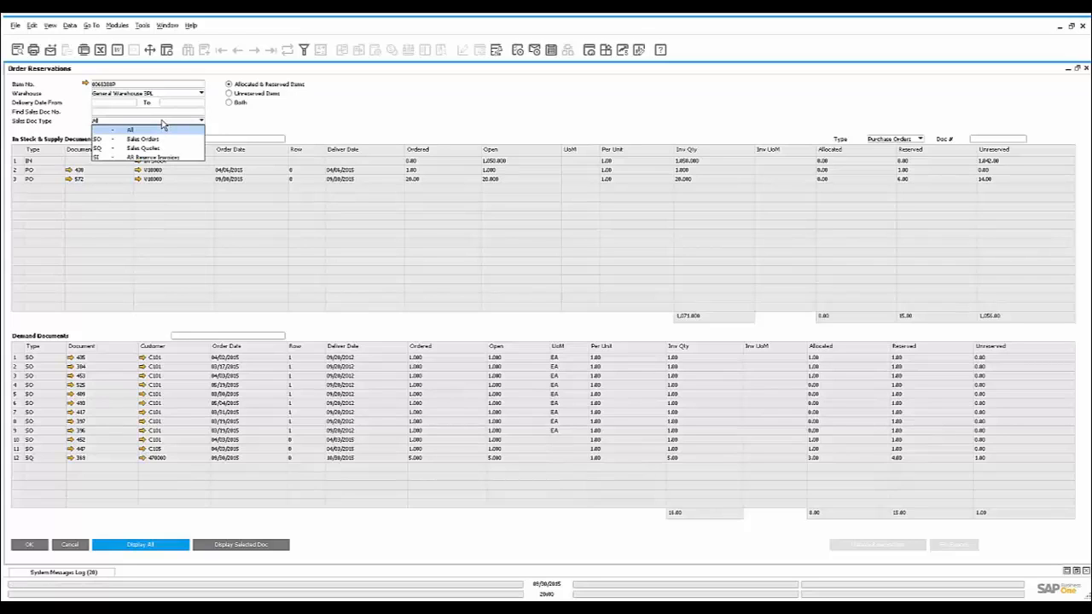
left_click(162, 128)
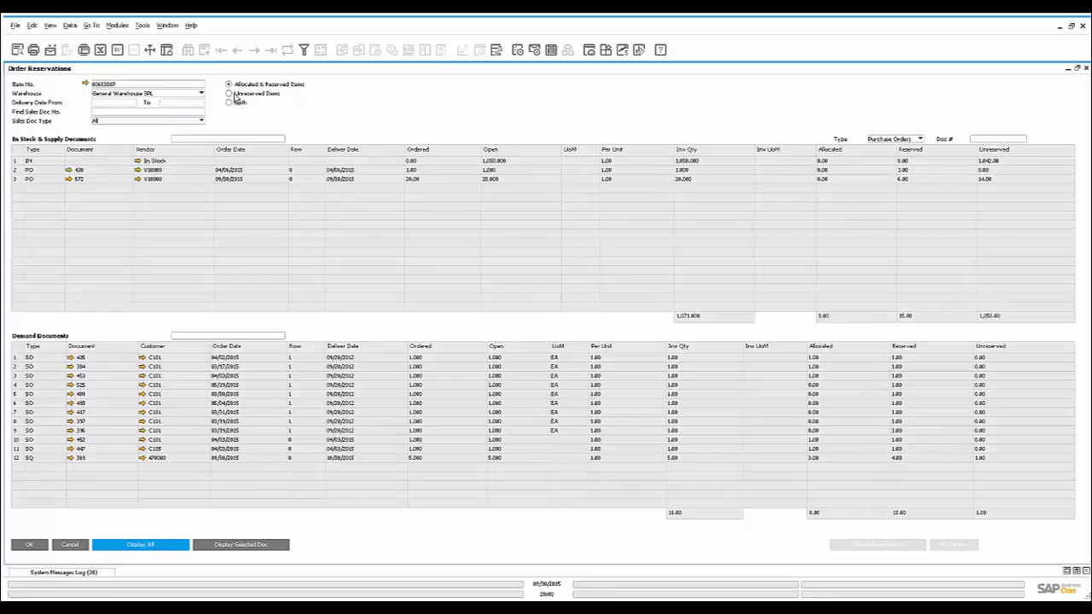
left_click(235, 95)
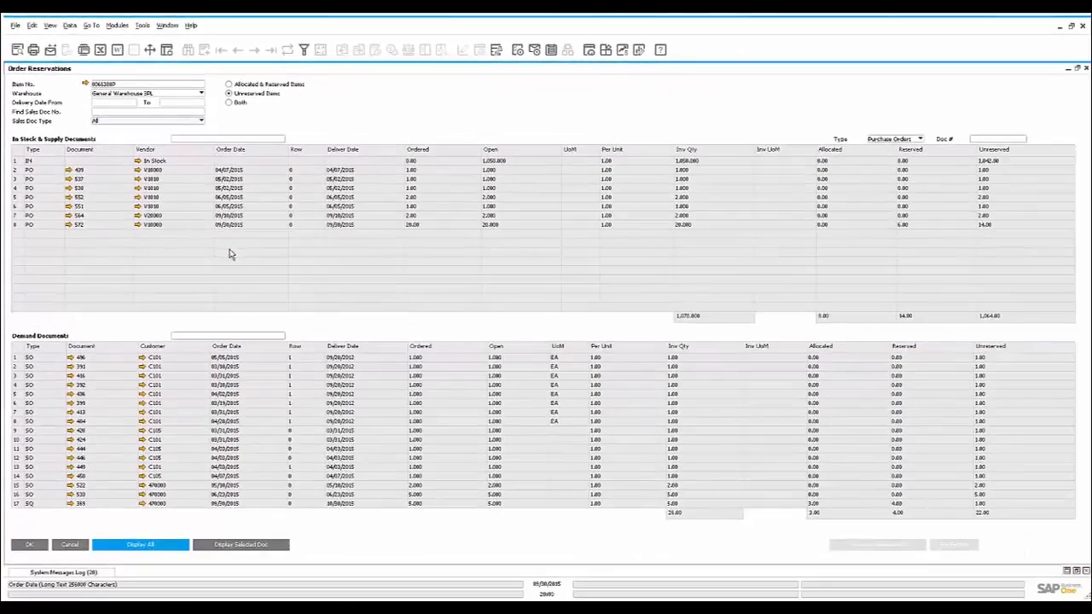
left_click(70, 544)
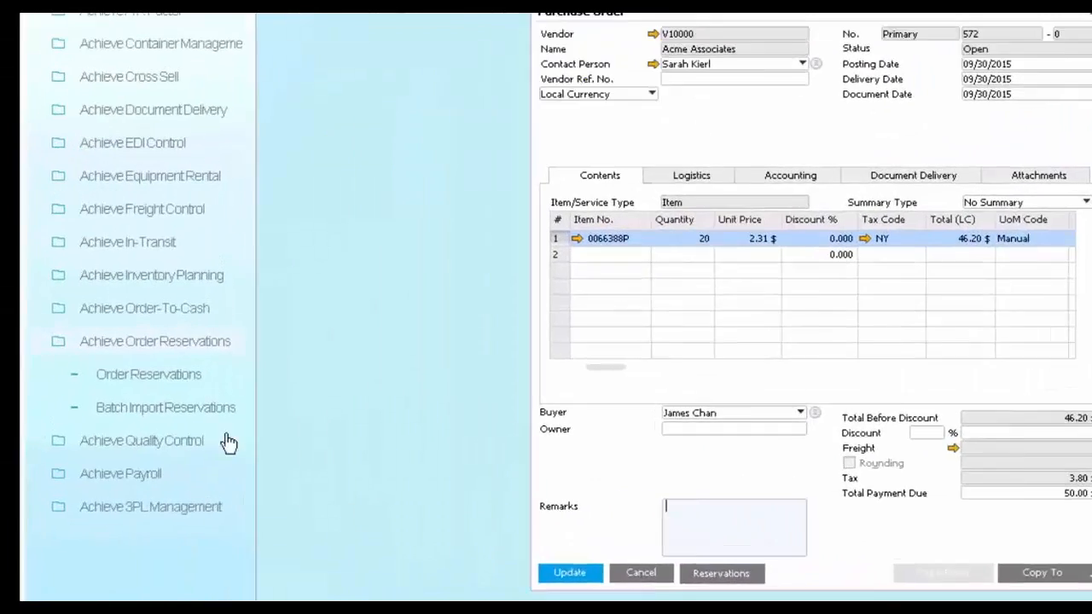
Step: Open a blank Order Reservations window, choose item 0066388P (Hose Clamp), and display all its supply and demand documents
left_click(106, 405)
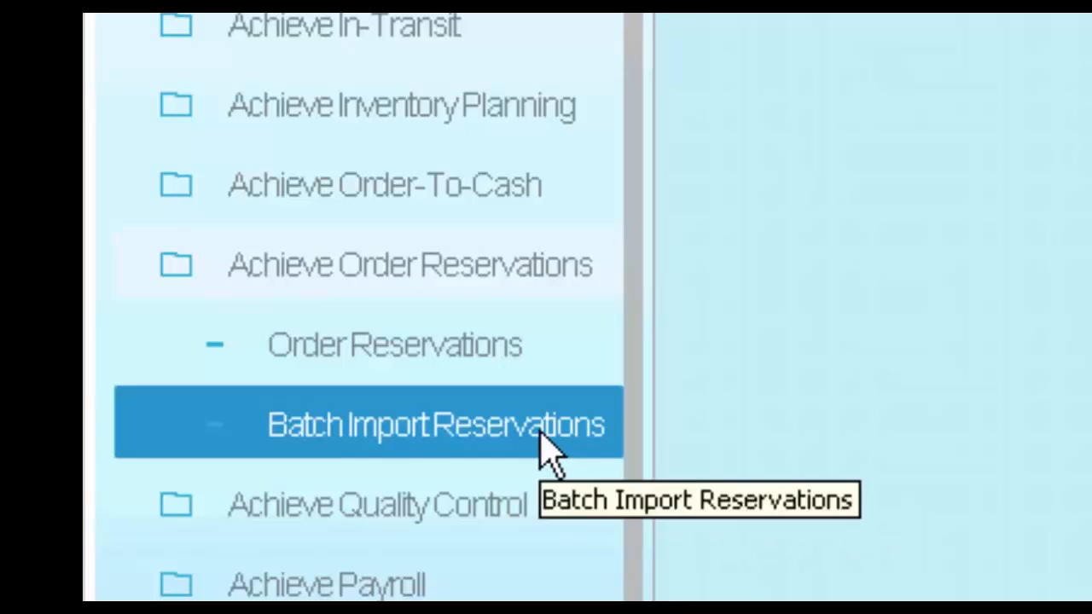
left_click(504, 348)
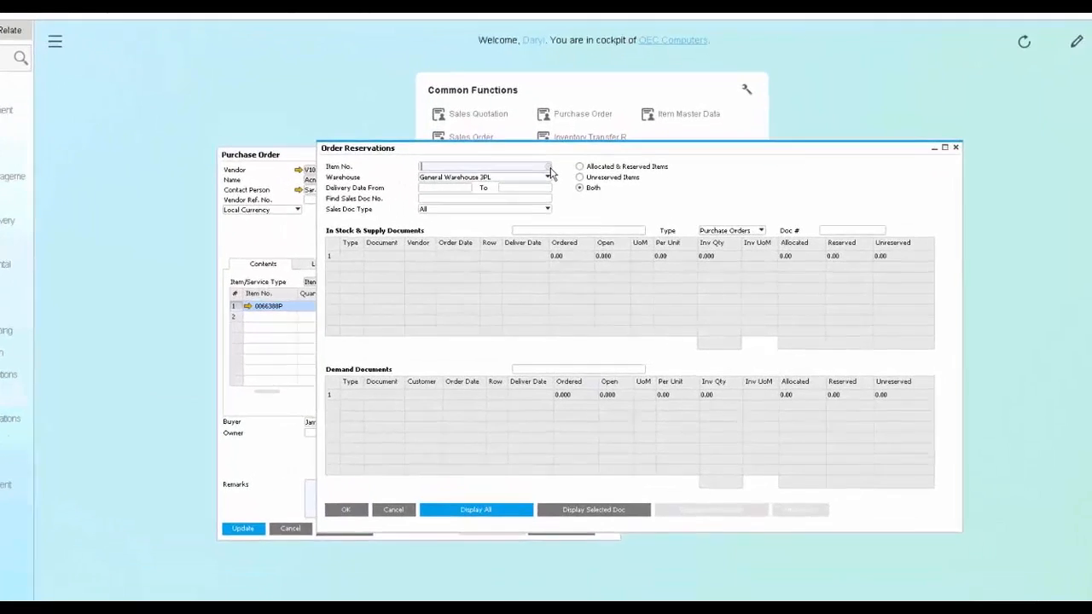
left_click(574, 187)
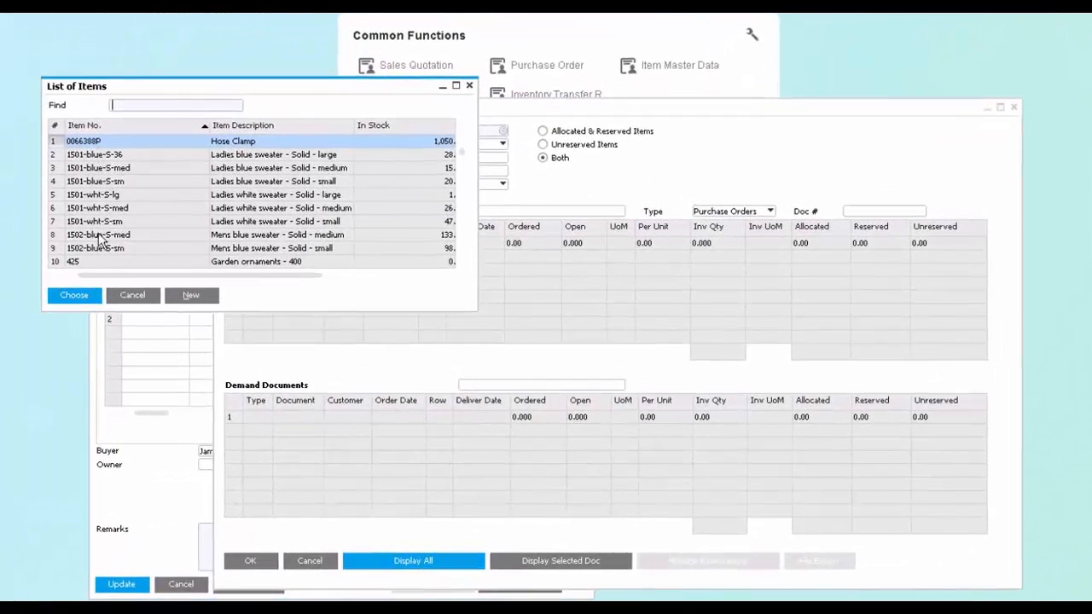
left_click(74, 295)
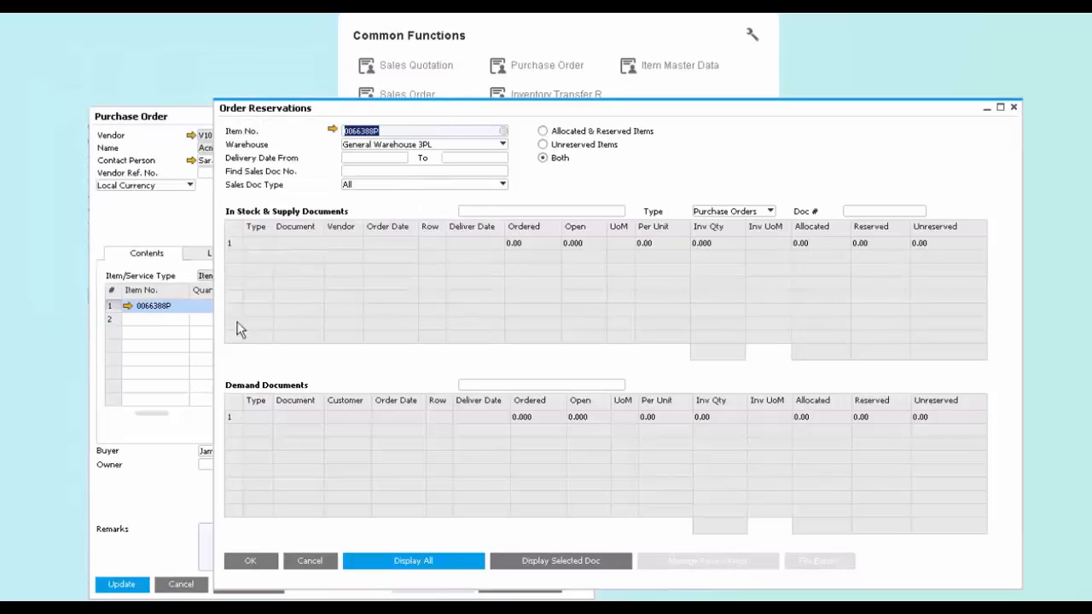
left_click(440, 557)
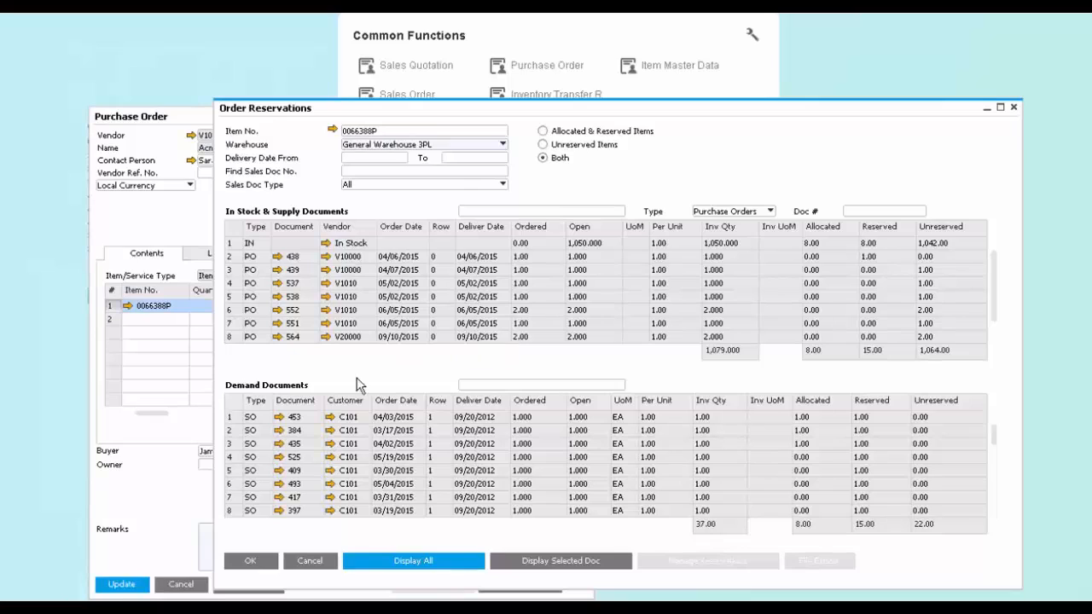
Step: View the demand documents against the in-stock supply with reservation editing enabled, show only that supply row, and close the order reservations
left_click(230, 244)
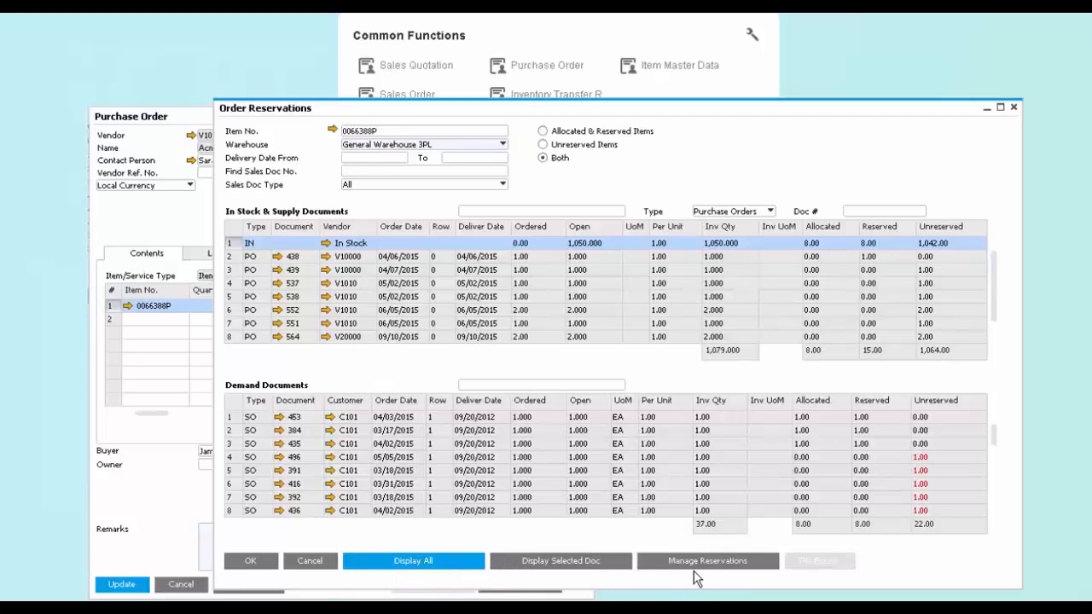
left_click(693, 567)
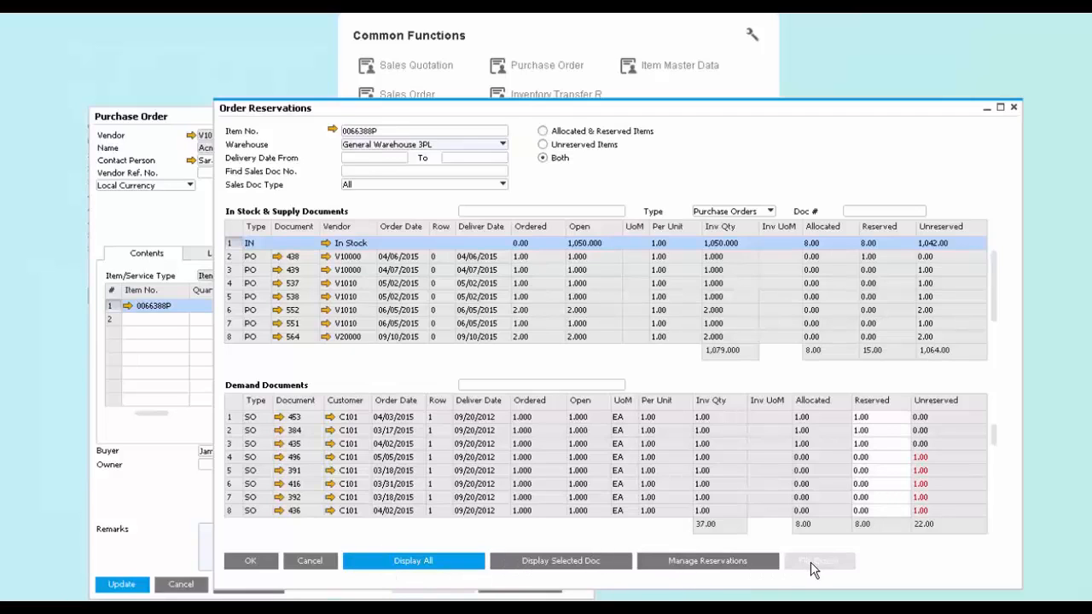
left_click(543, 563)
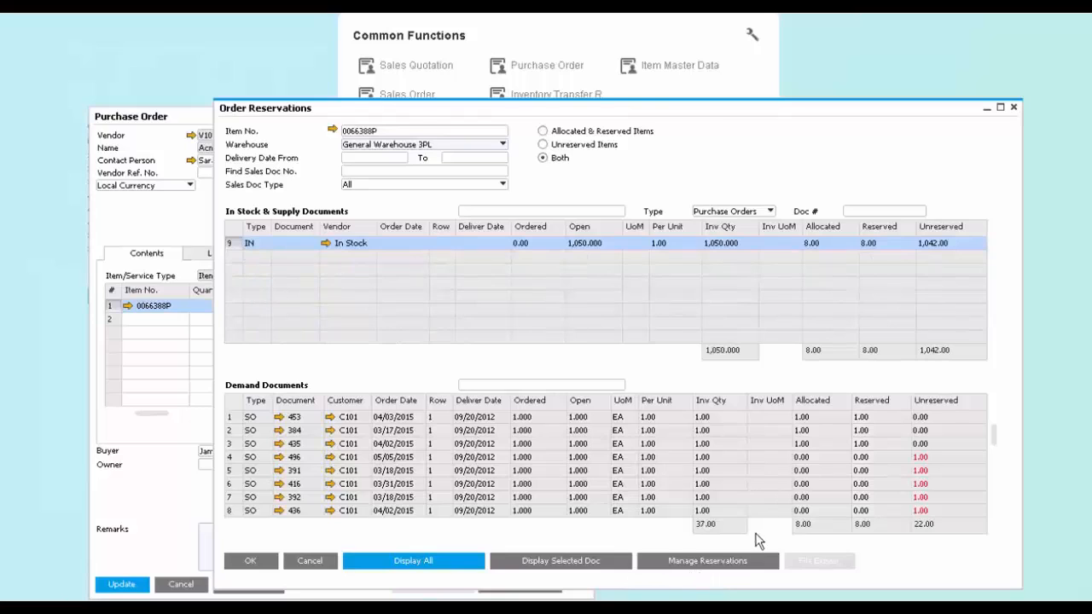
left_click(311, 560)
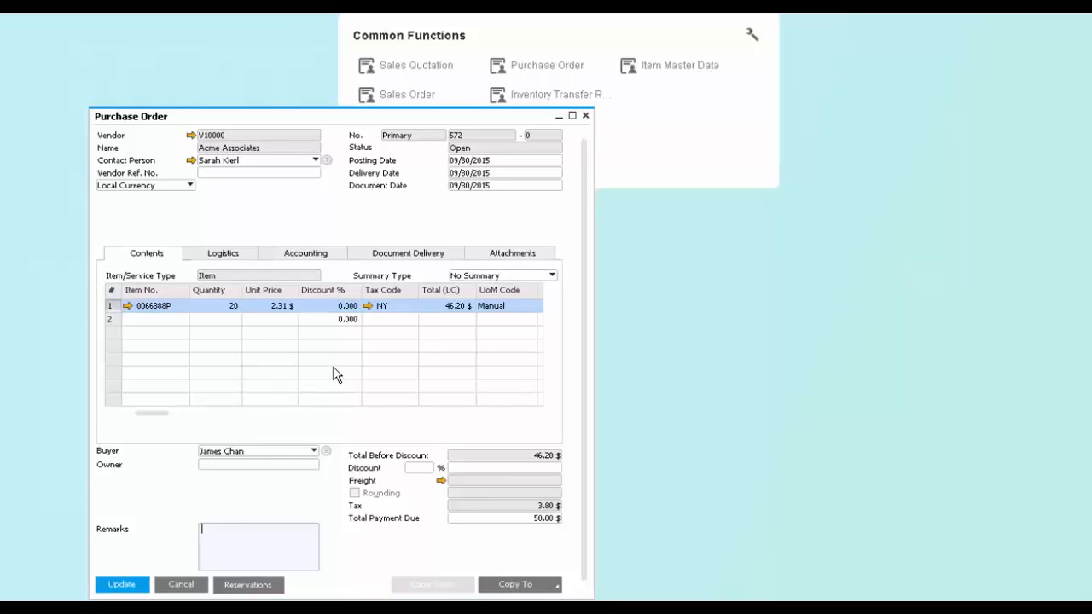